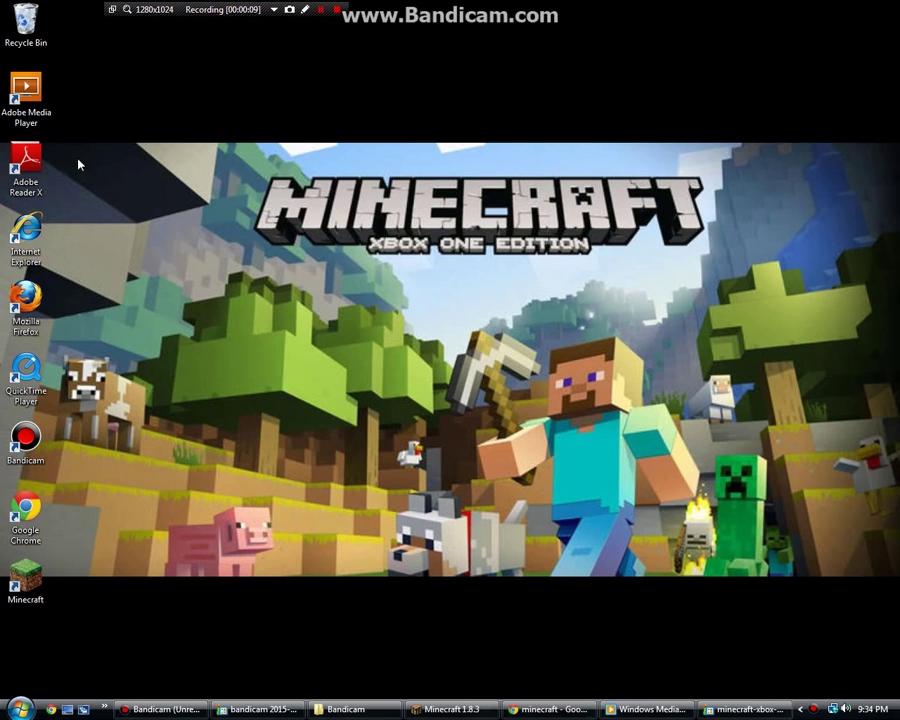
- Close the Minecraft image window, Windows Media Player and Chrome from the taskbar
left_click_drag(137, 158, 746, 259)
left_click_drag(286, 228, 890, 330)
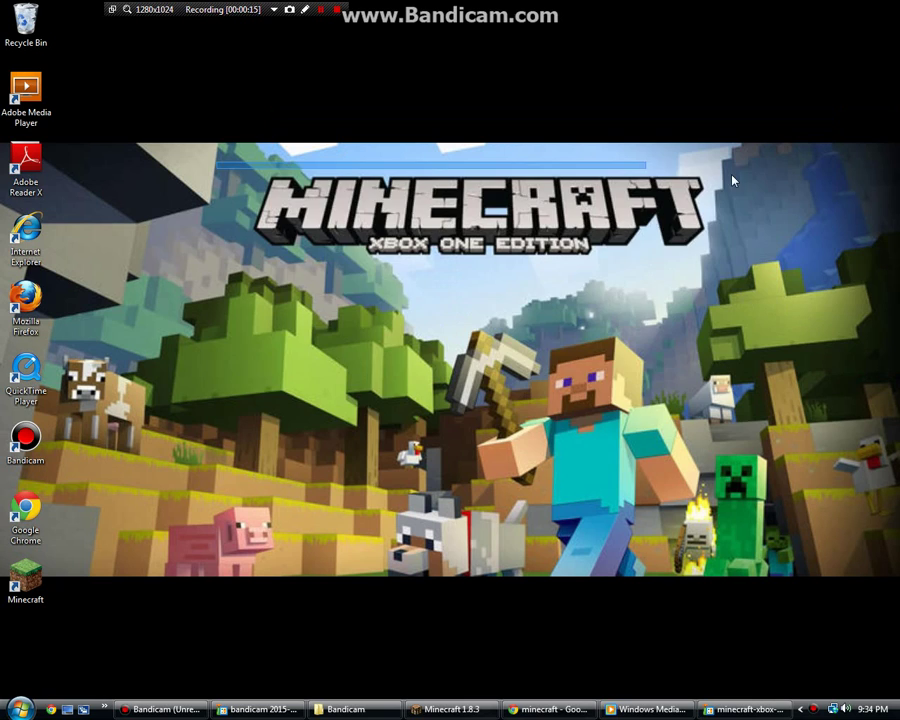
right_click(775, 709)
left_click(713, 687)
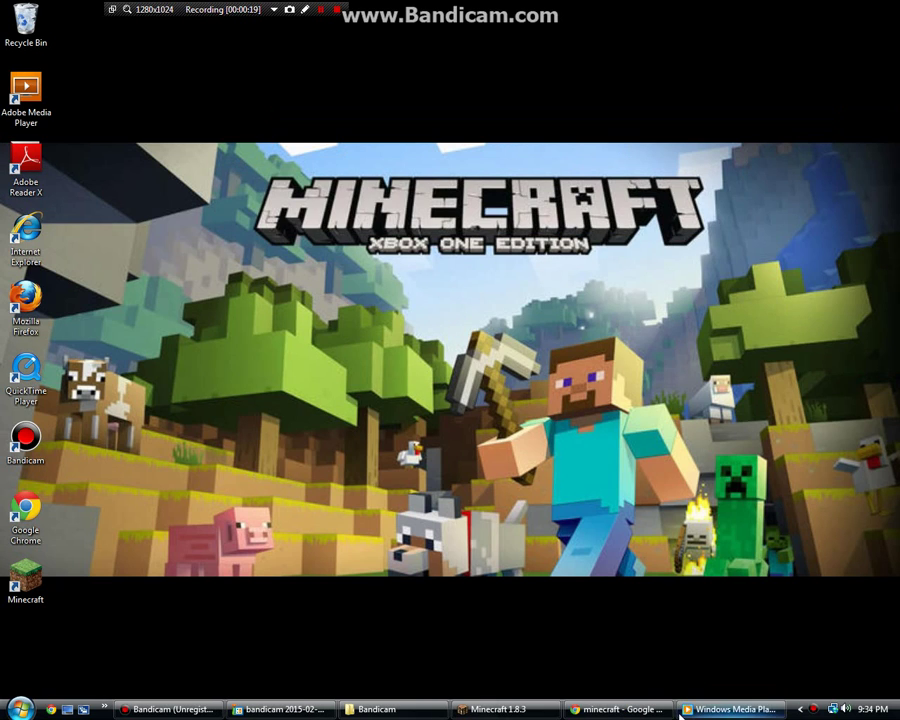
right_click(680, 714)
left_click(715, 704)
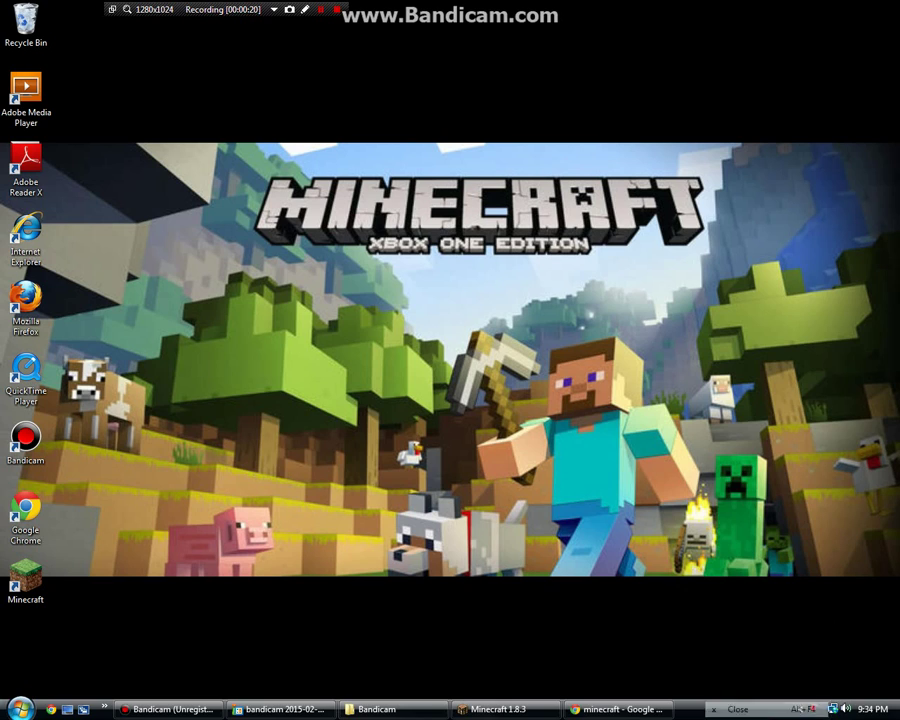
right_click(651, 714)
left_click(660, 702)
- Close Minecraft 1.8.3, the Bandicam folder and the dated bandicam window
right_click(553, 710)
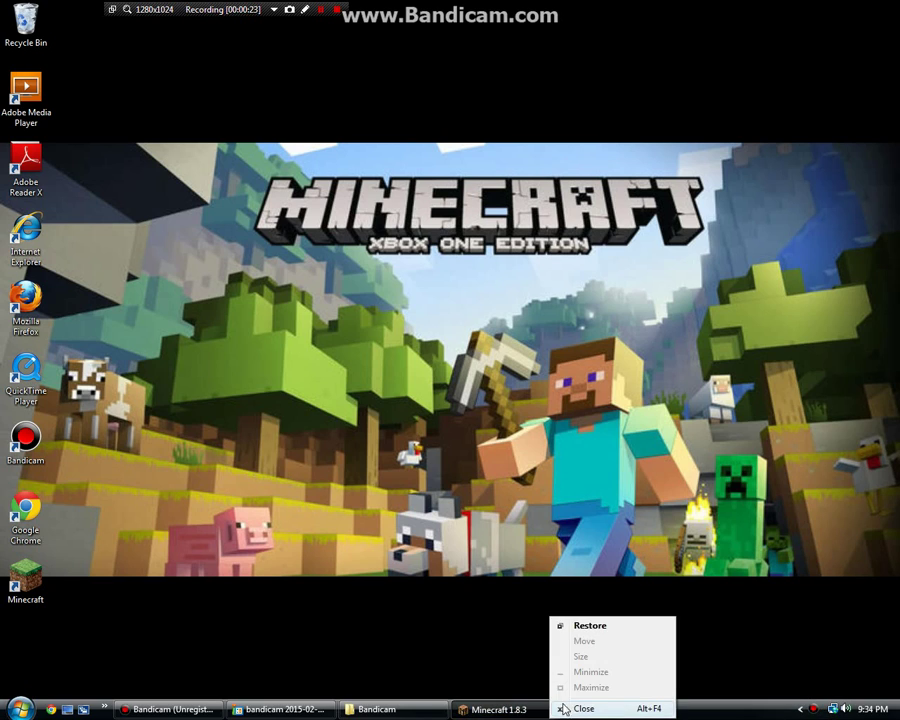
left_click(580, 708)
right_click(385, 710)
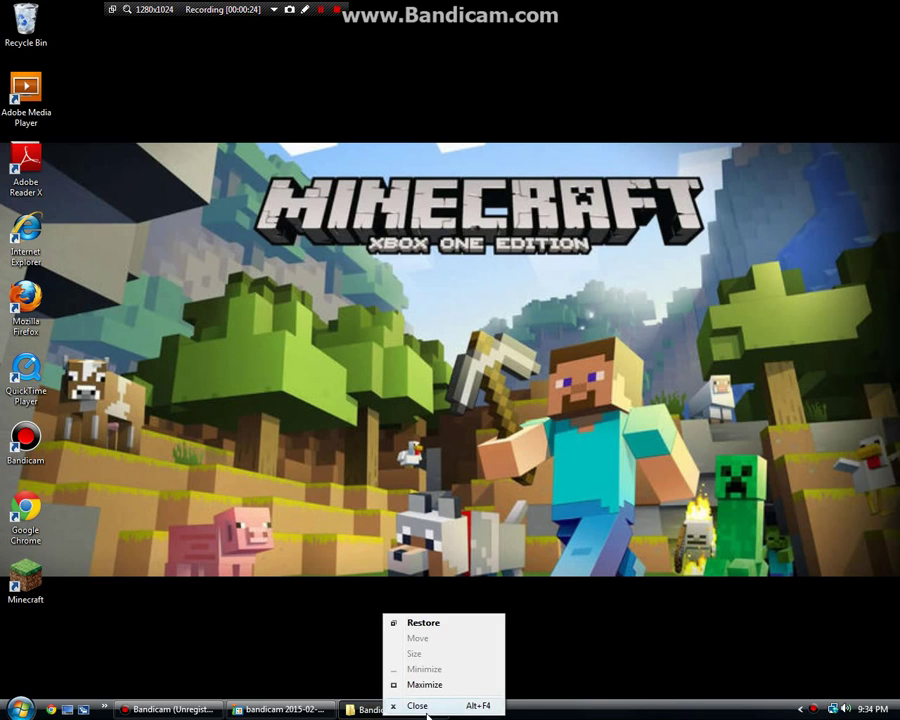
left_click(428, 707)
right_click(301, 709)
left_click(330, 698)
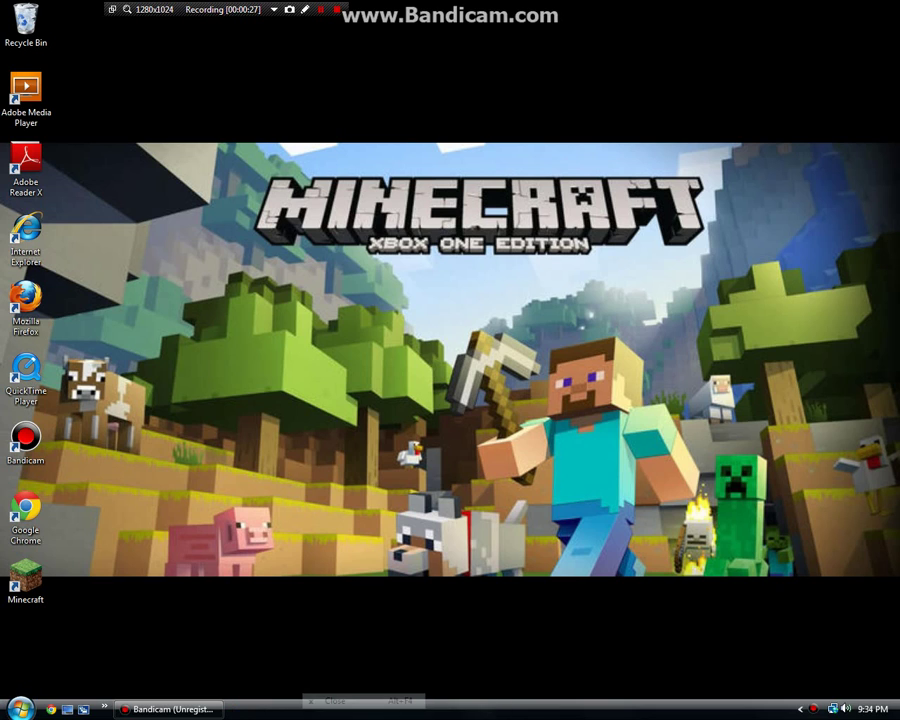
- Restore the Bandicam window and move it toward the screen centre
left_click(222, 710)
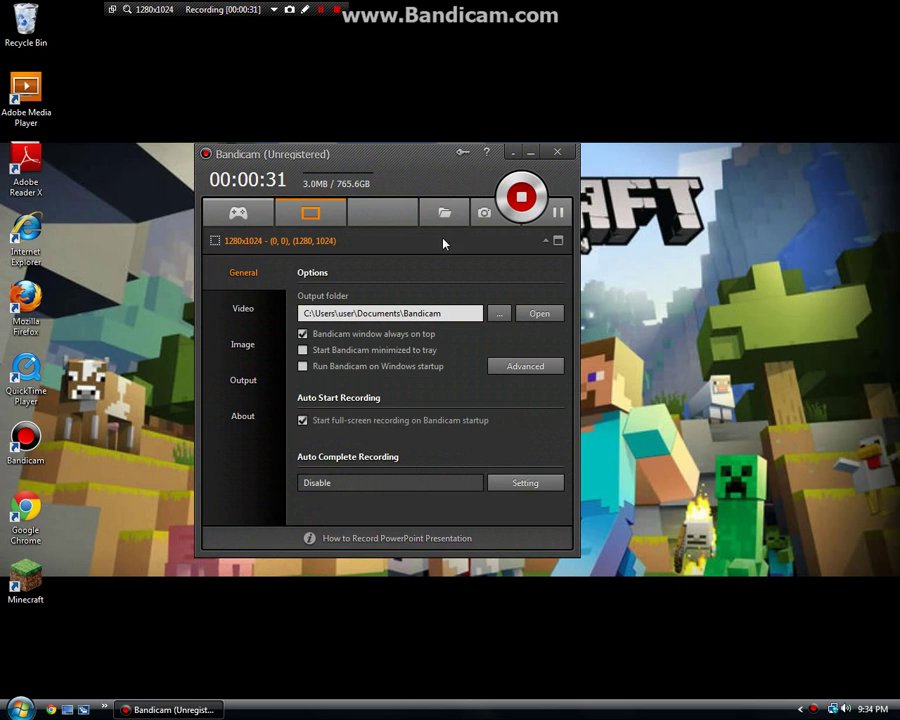
left_click_drag(418, 153, 501, 44)
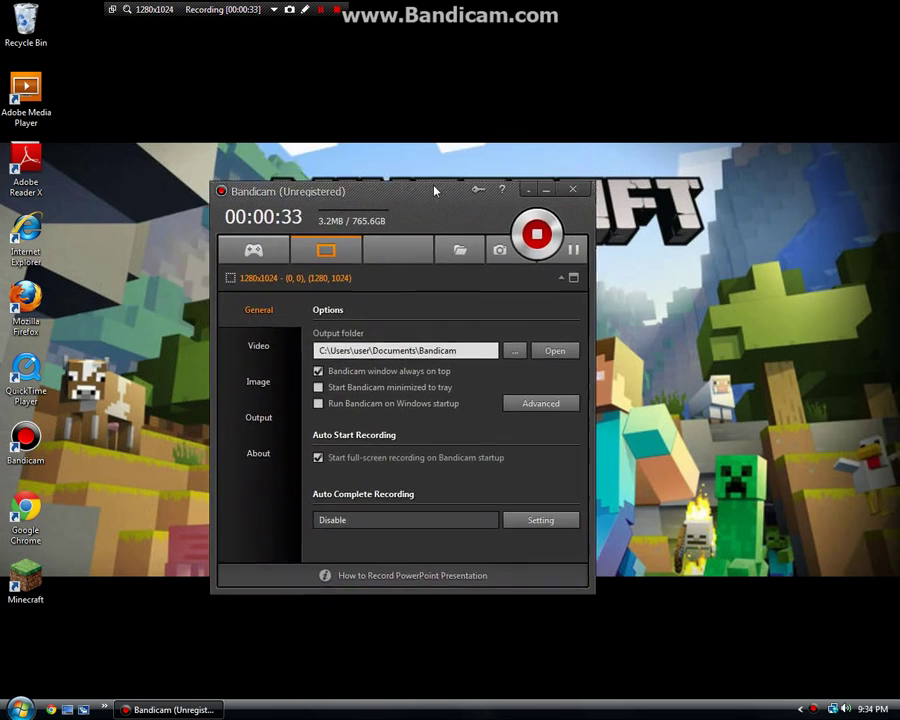
mouse_move(466, 110)
left_mouse_down()
mouse_move(386, 87)
mouse_move(244, 104)
left_mouse_up()
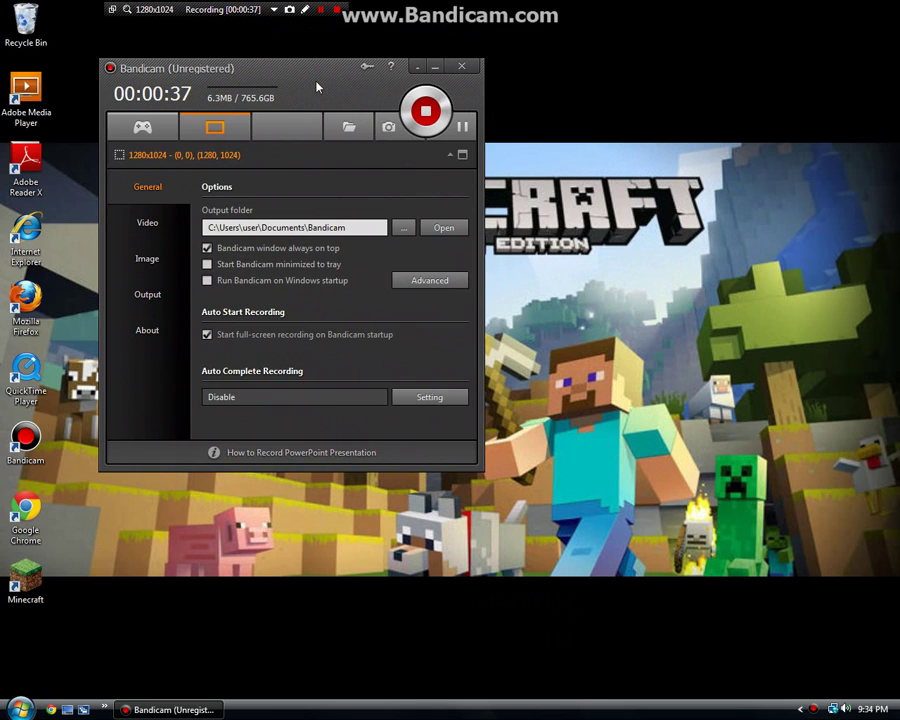
left_click_drag(315, 86, 386, 104)
- Open Advanced options, glance at General, then return to the Other settings page
left_click(500, 297)
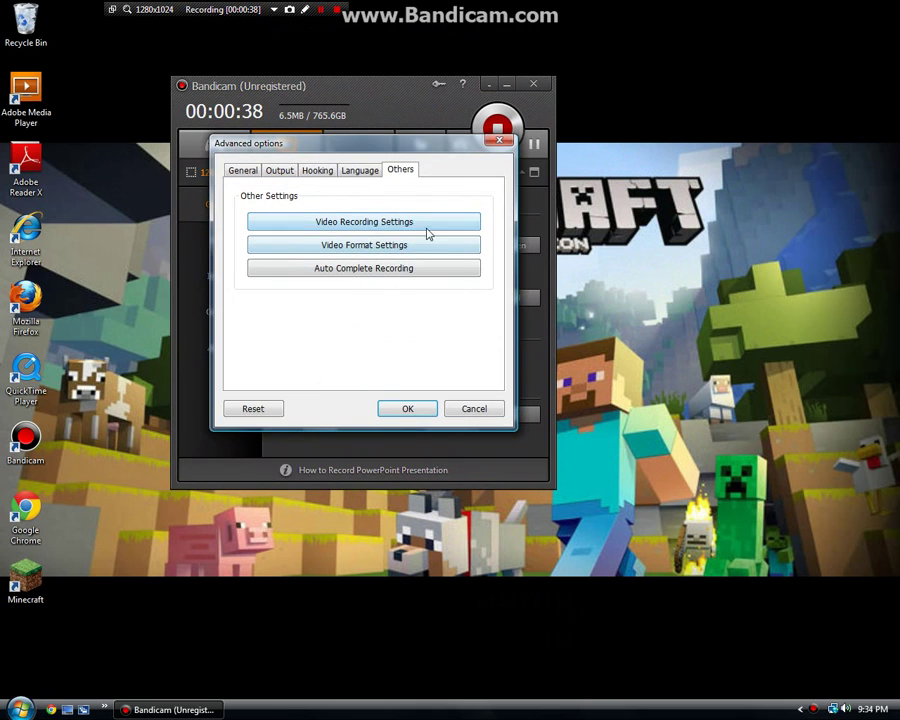
left_click(243, 172)
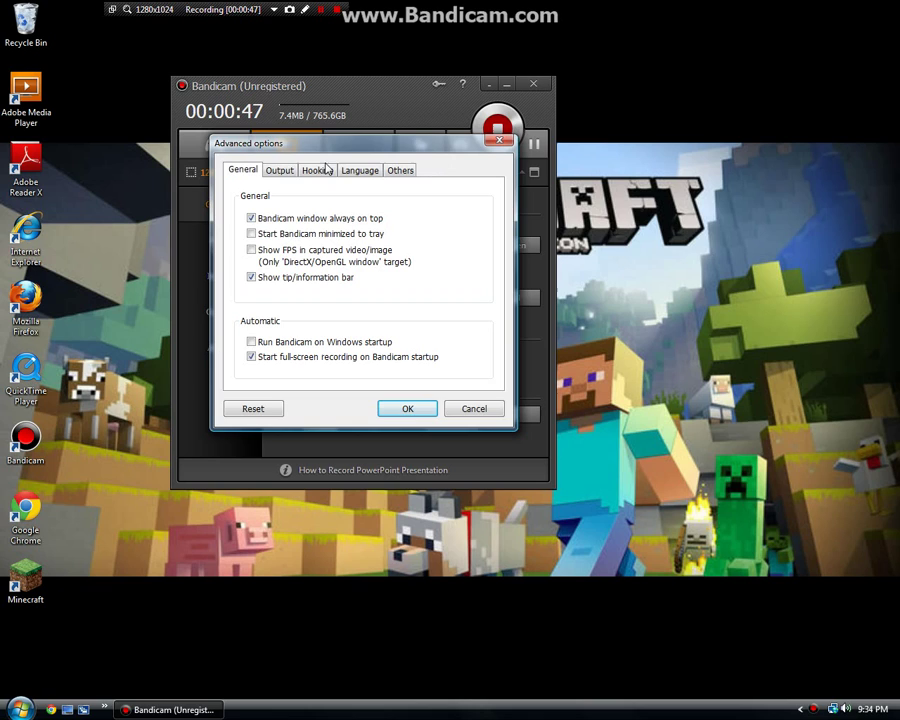
left_click(392, 172)
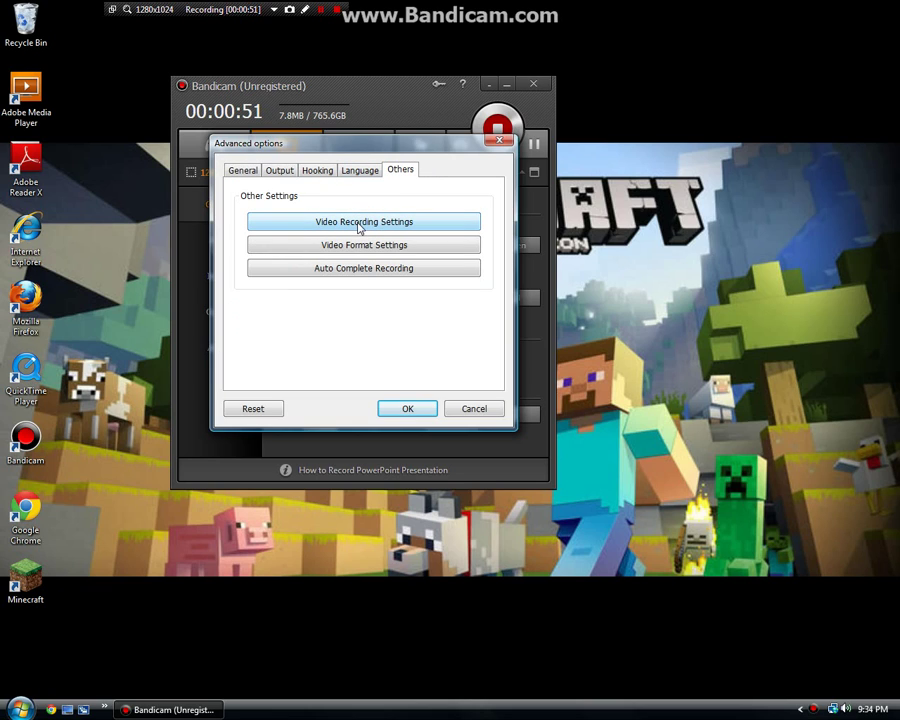
- In Video Recording Settings, keep secondary sound disabled and the USB microphone as primary device
left_click(363, 222)
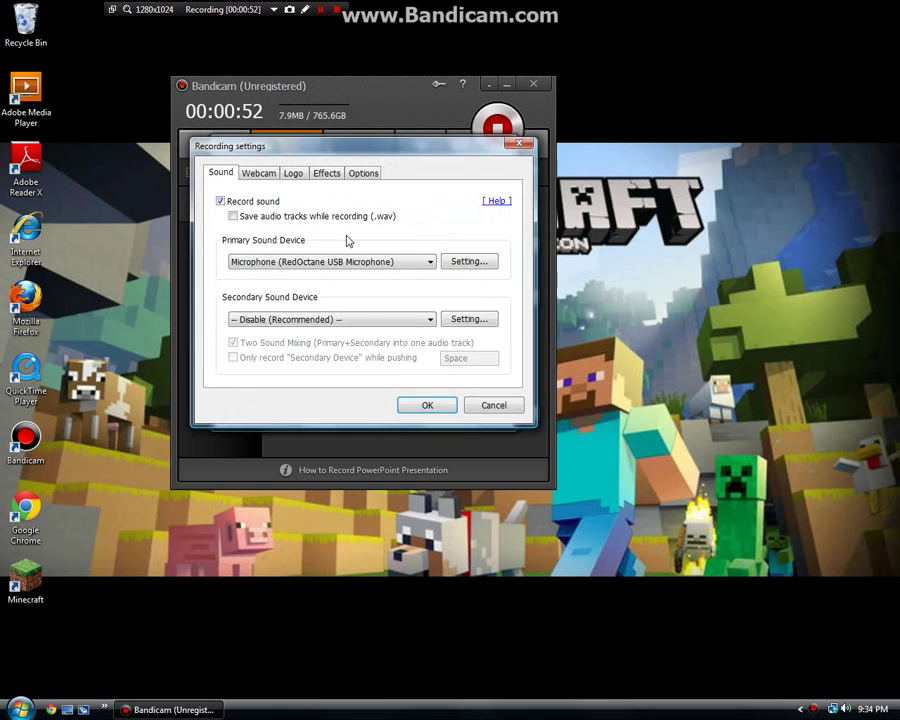
left_click(429, 320)
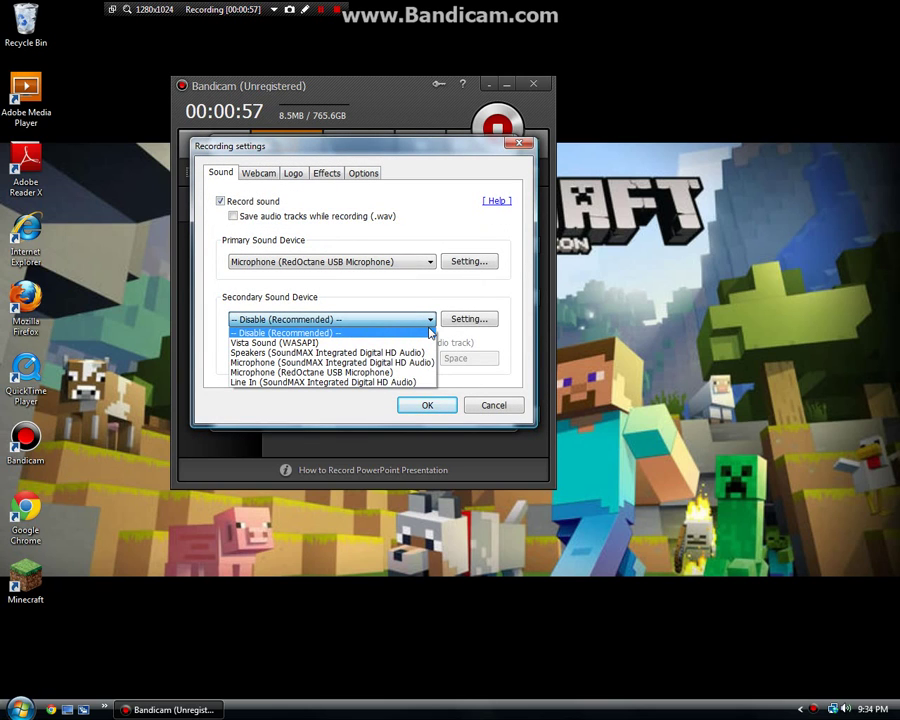
left_click(429, 323)
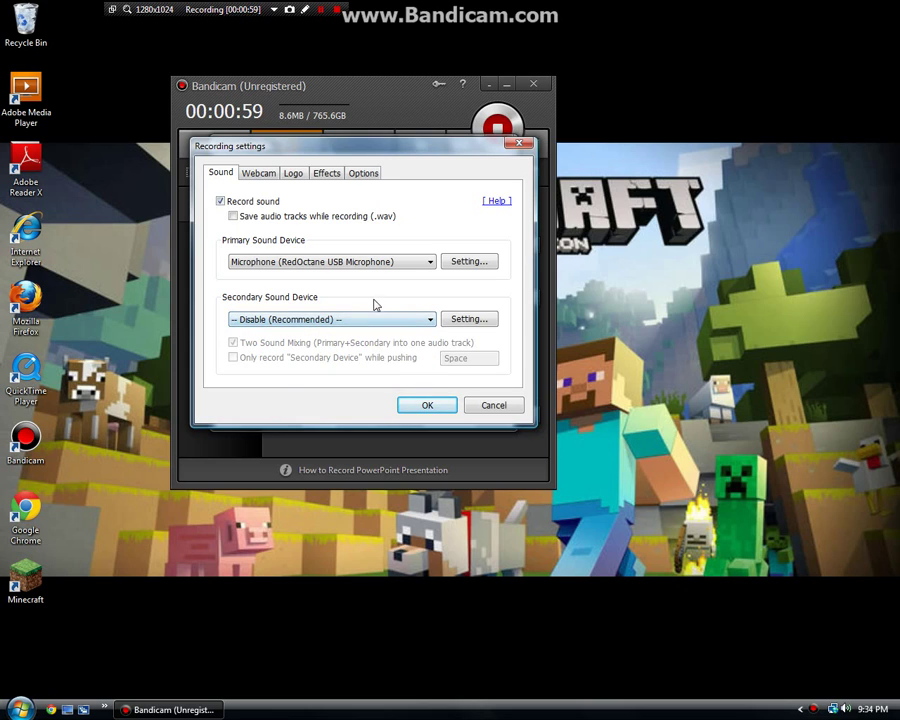
left_click(389, 262)
left_click(387, 266)
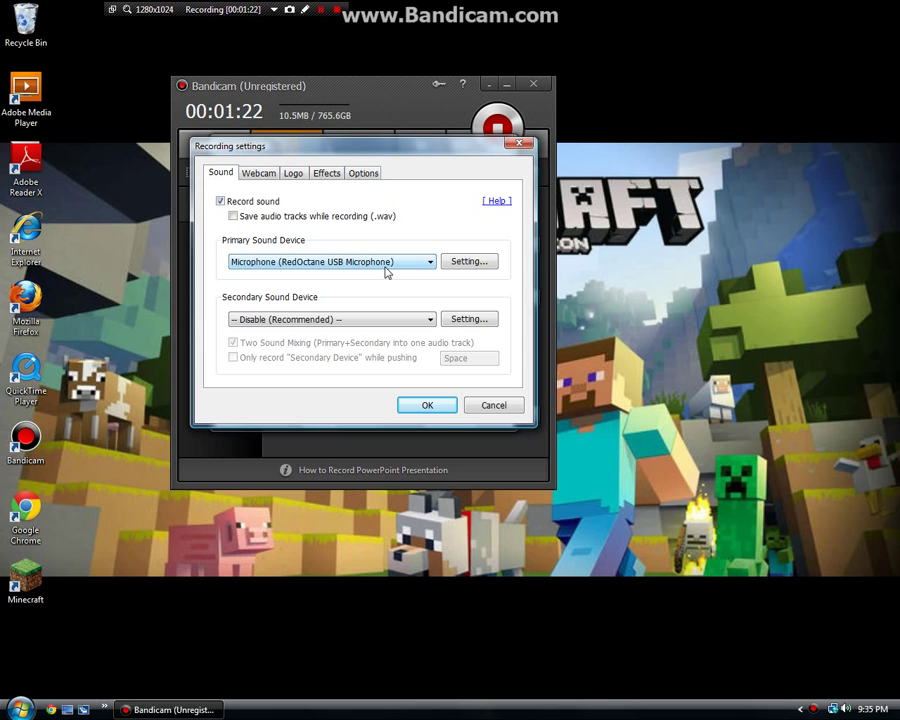
- Review the Webcam, Logo, Effects and Options tabs unchanged, ending back on Sound
left_click(260, 176)
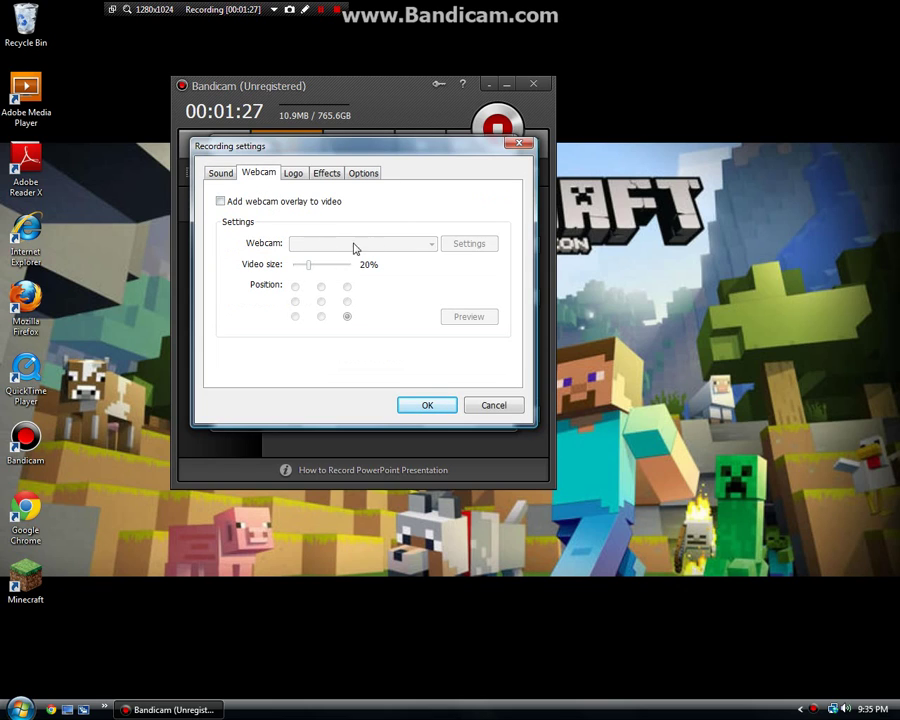
left_click(296, 176)
left_click(327, 174)
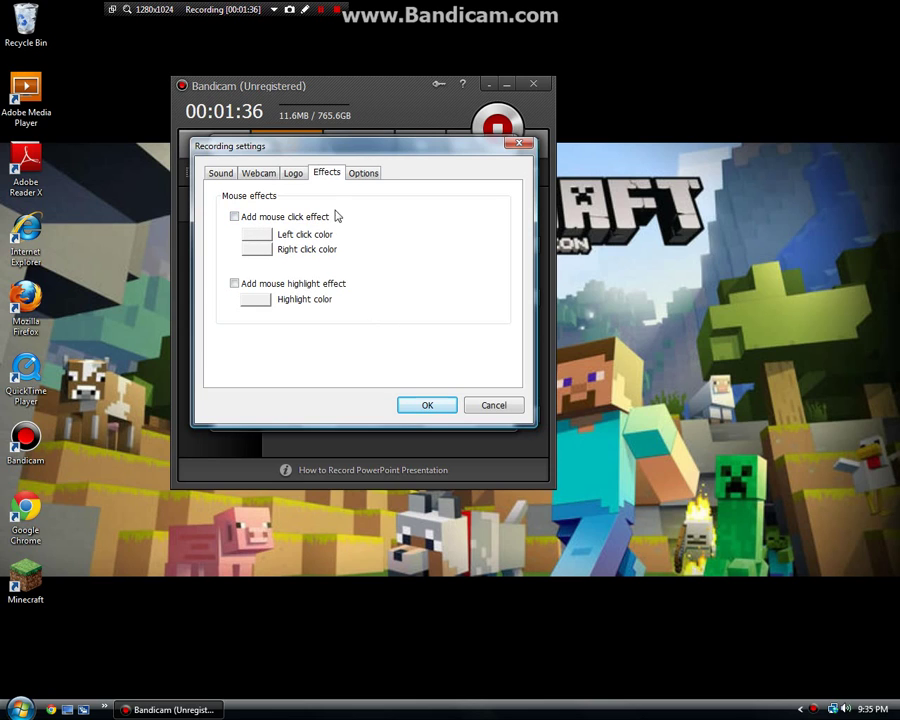
left_click(367, 173)
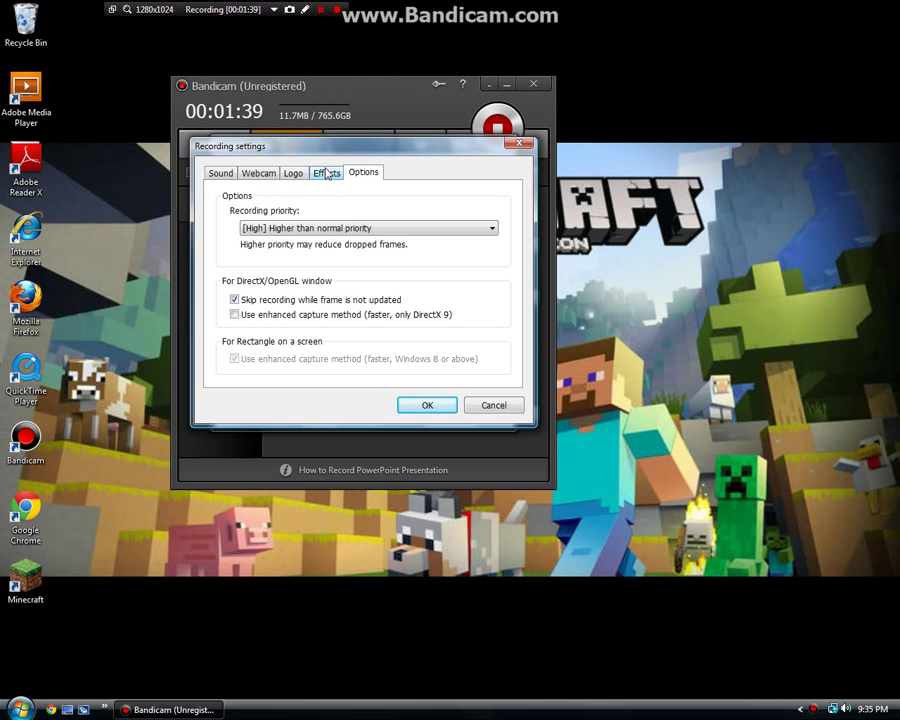
left_click(324, 174)
left_click(258, 174)
left_click(221, 174)
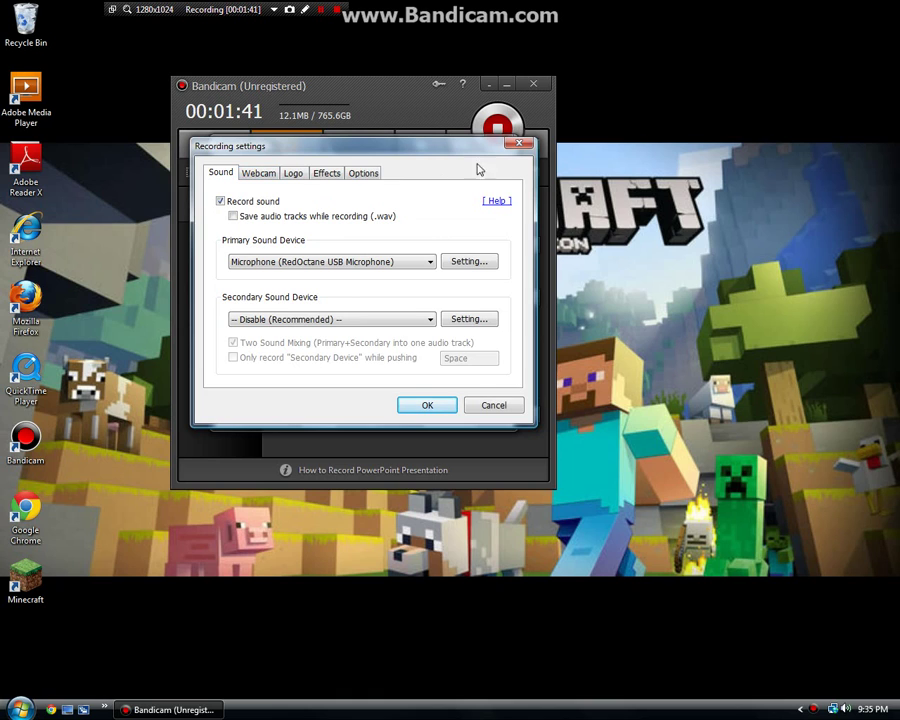
- Confirm the recording settings and check the video format settings without changes
left_click(420, 404)
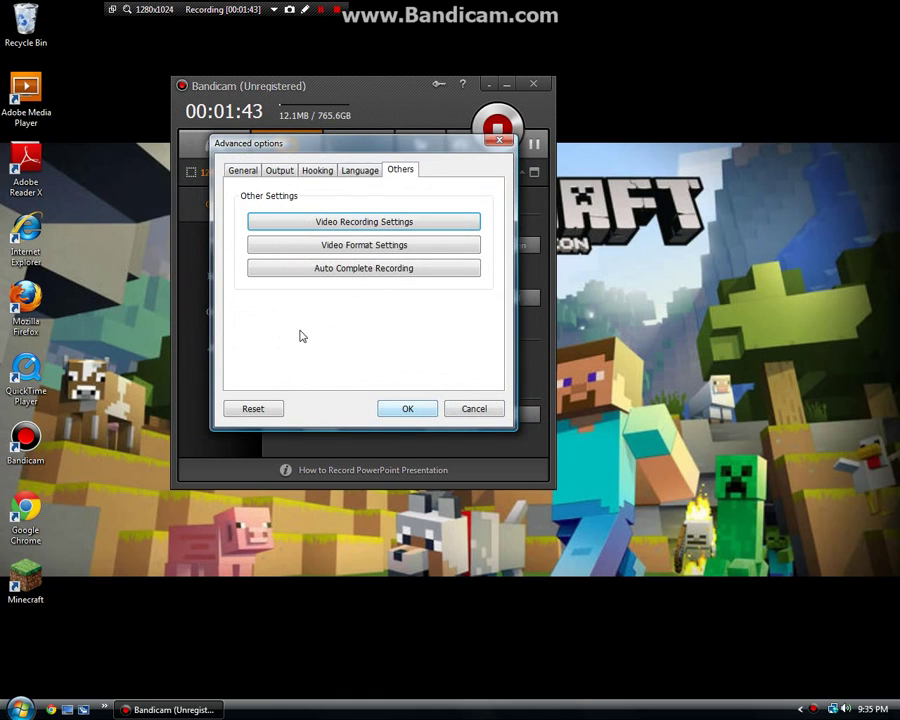
left_click(344, 246)
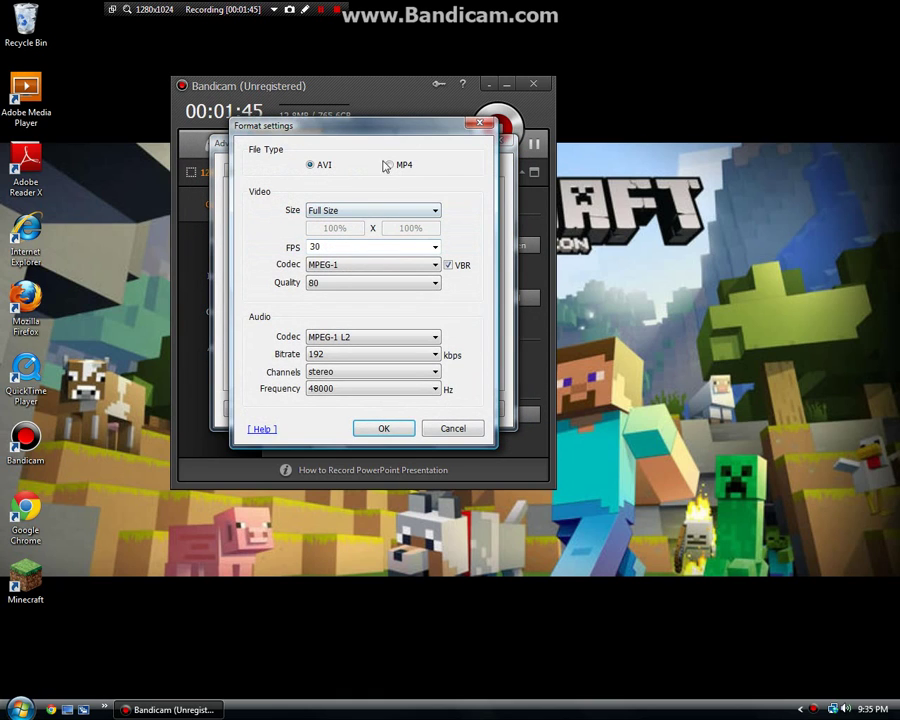
left_click(480, 124)
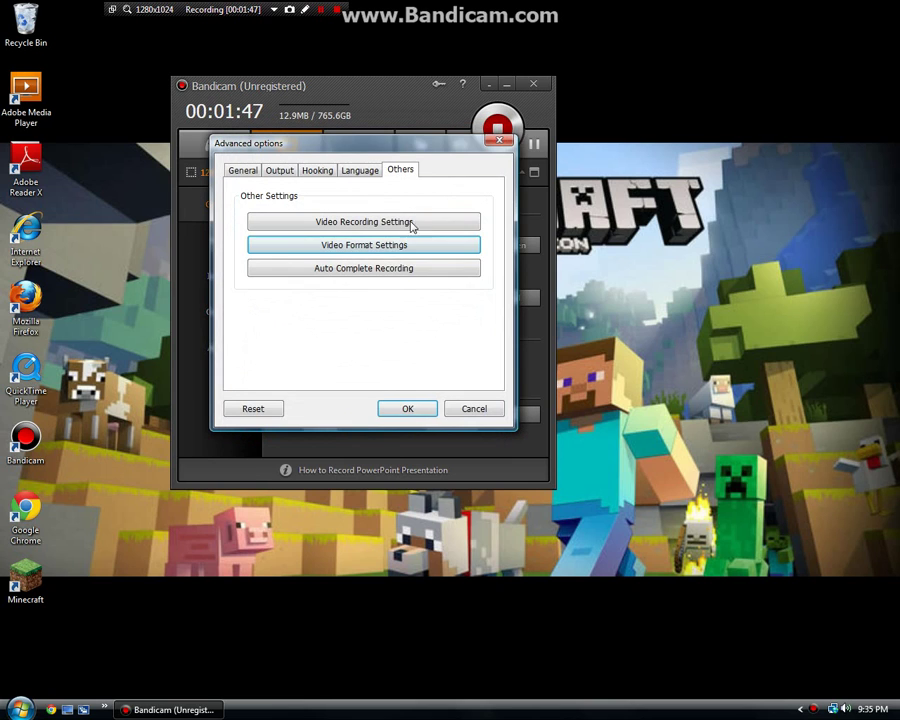
- Leave Auto Complete Recording disabled and close the advanced options
left_click(384, 266)
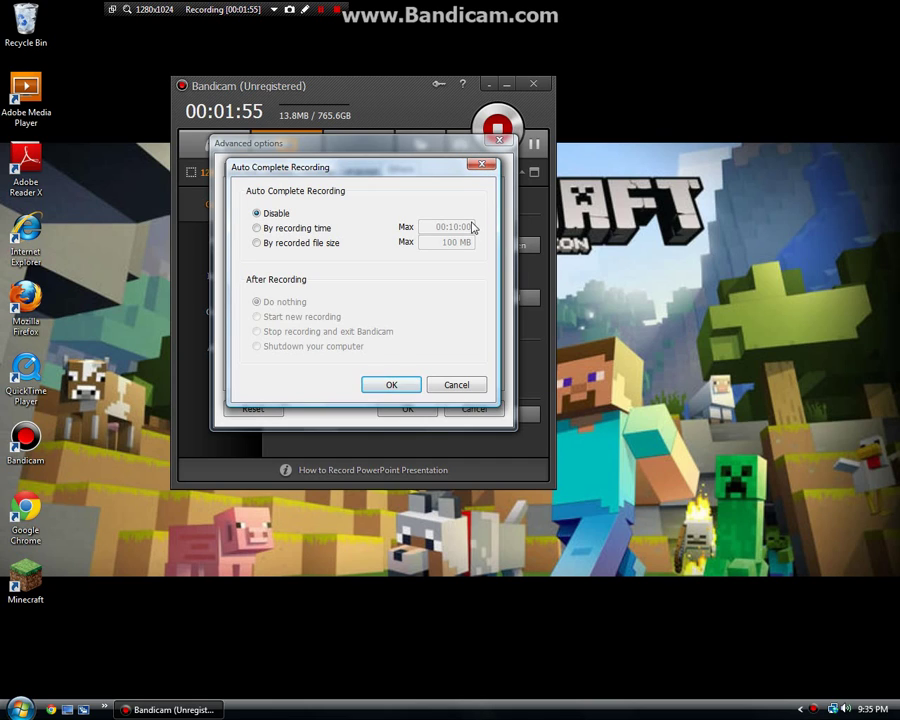
left_click(257, 228)
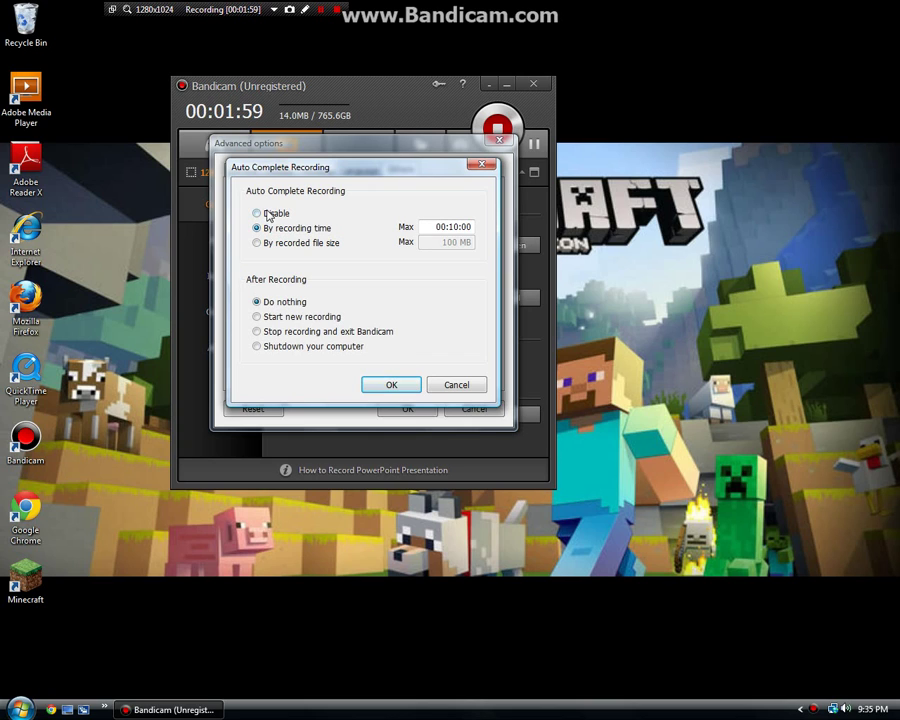
left_click(265, 215)
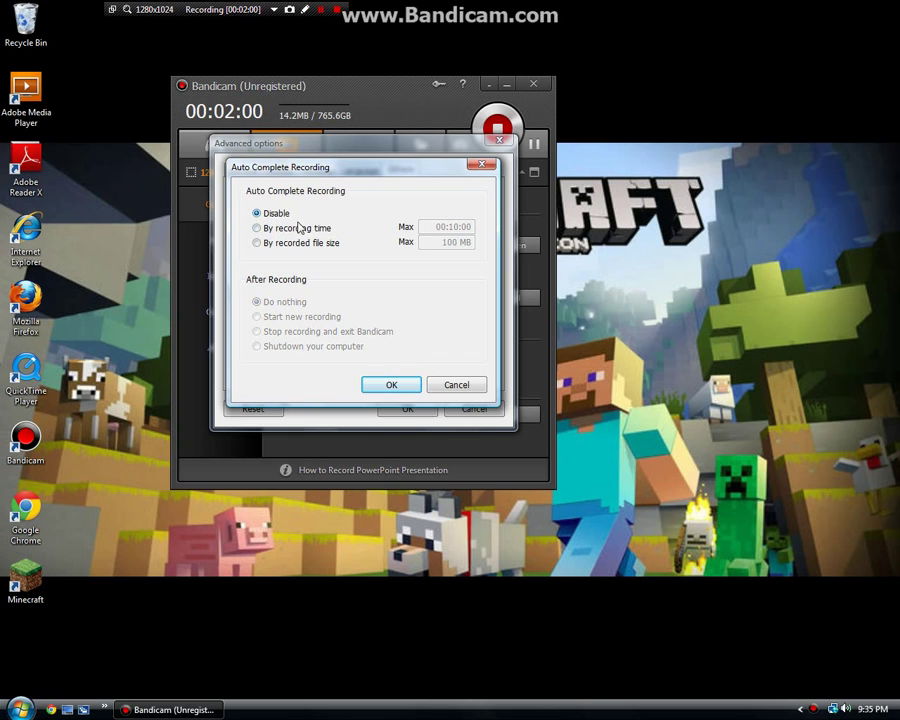
left_click(482, 164)
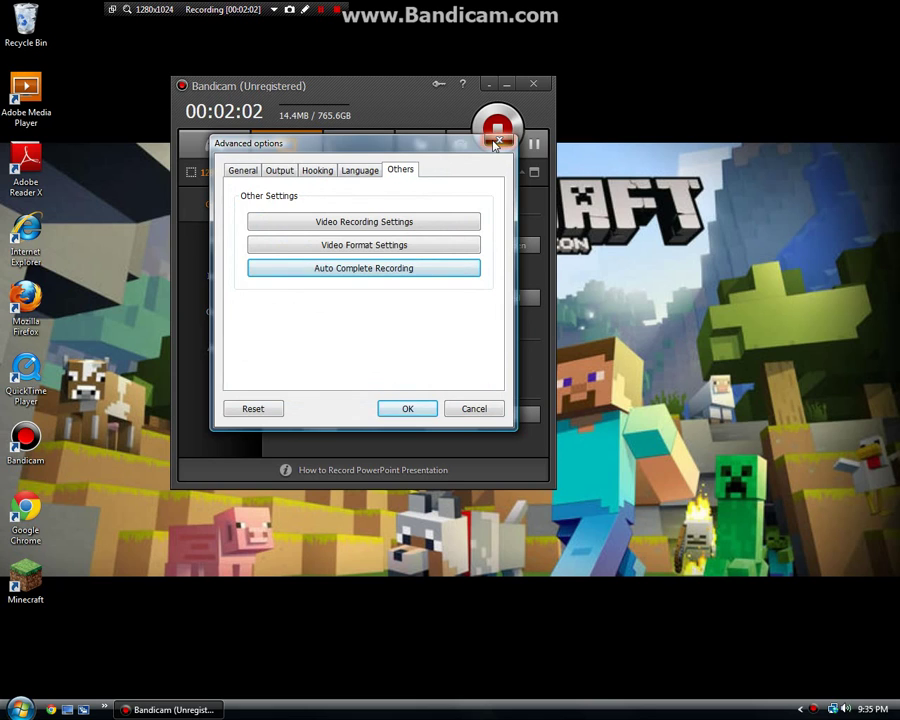
left_click(494, 144)
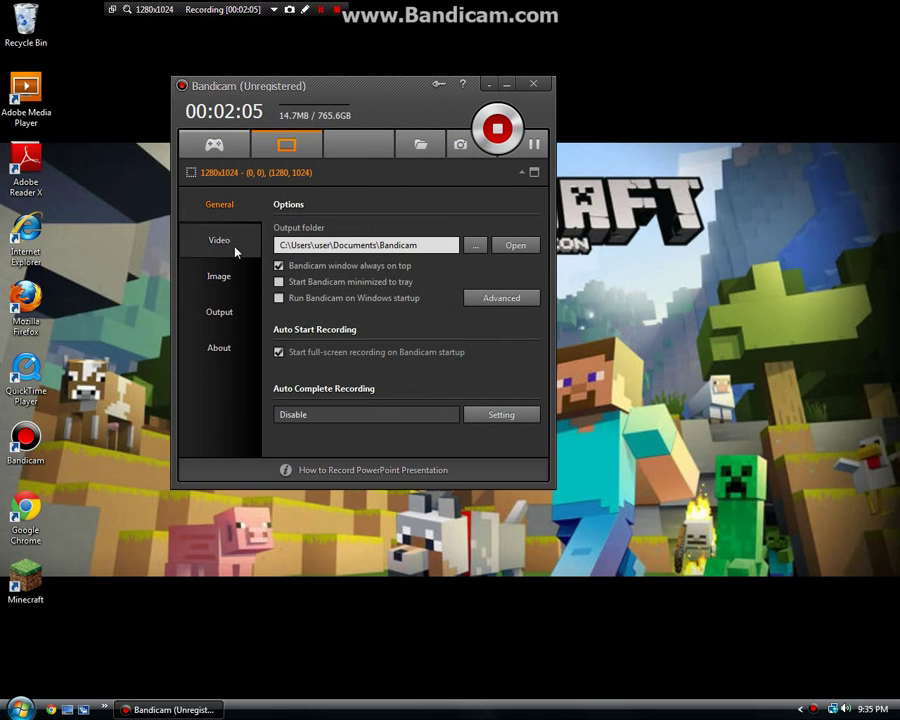
- View the Image capture page and decline switching to game recording mode
left_click(212, 275)
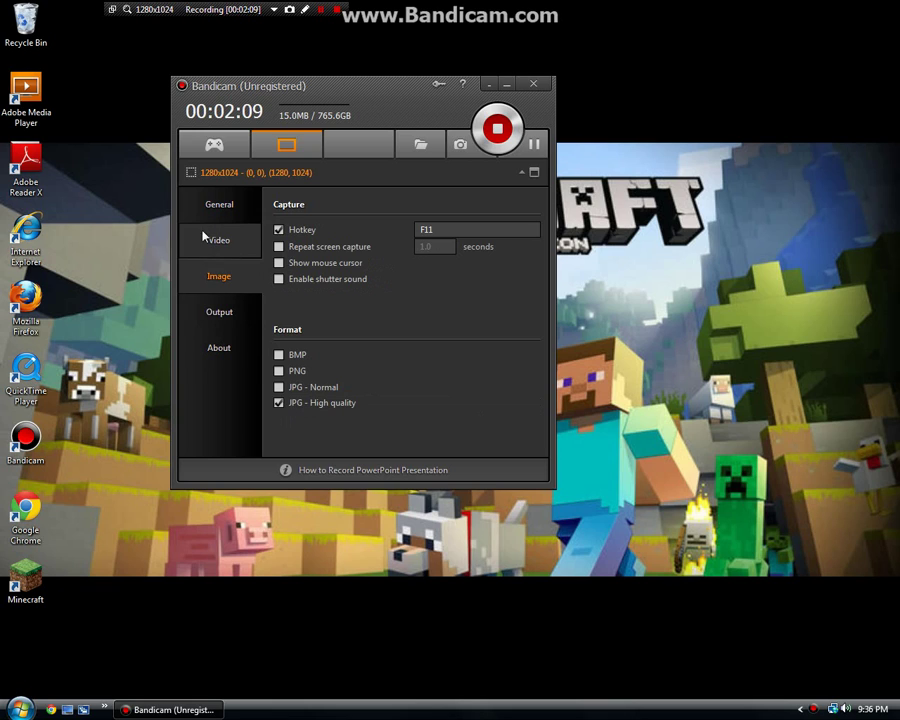
left_click(210, 206)
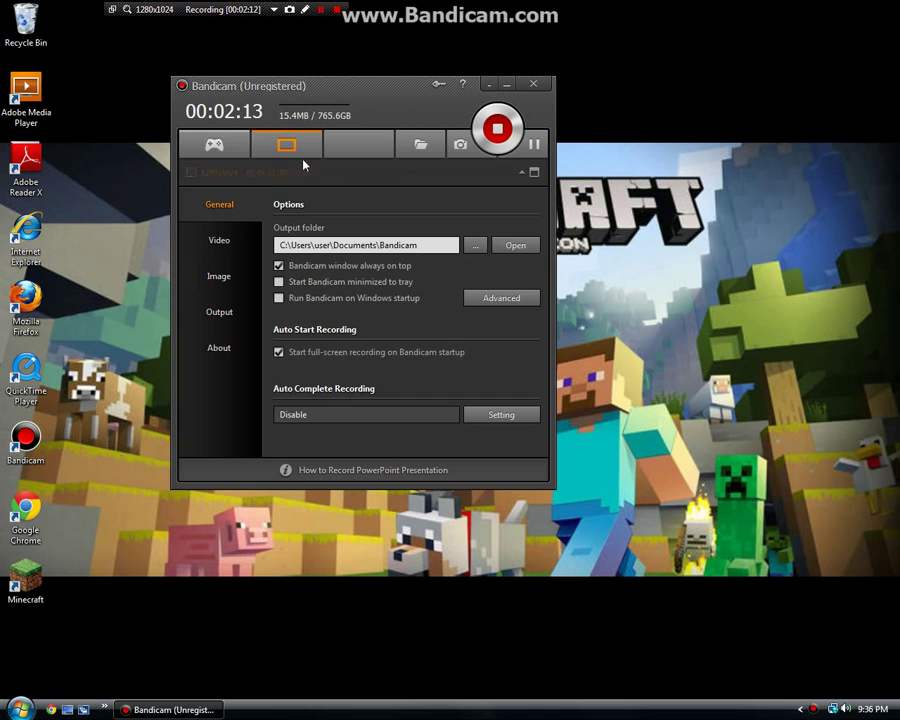
left_click(213, 145)
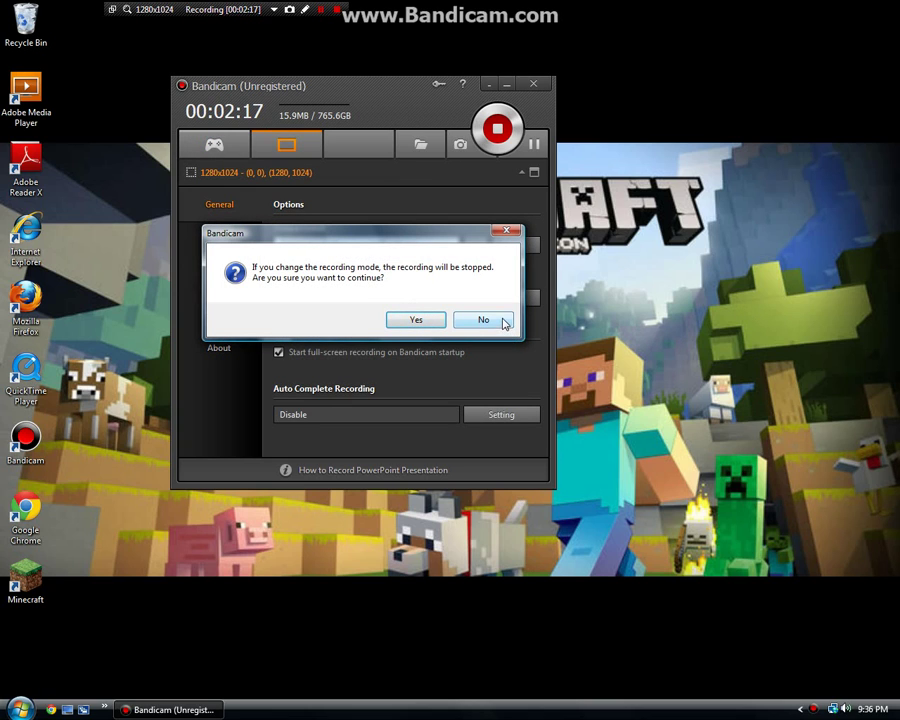
left_click(505, 321)
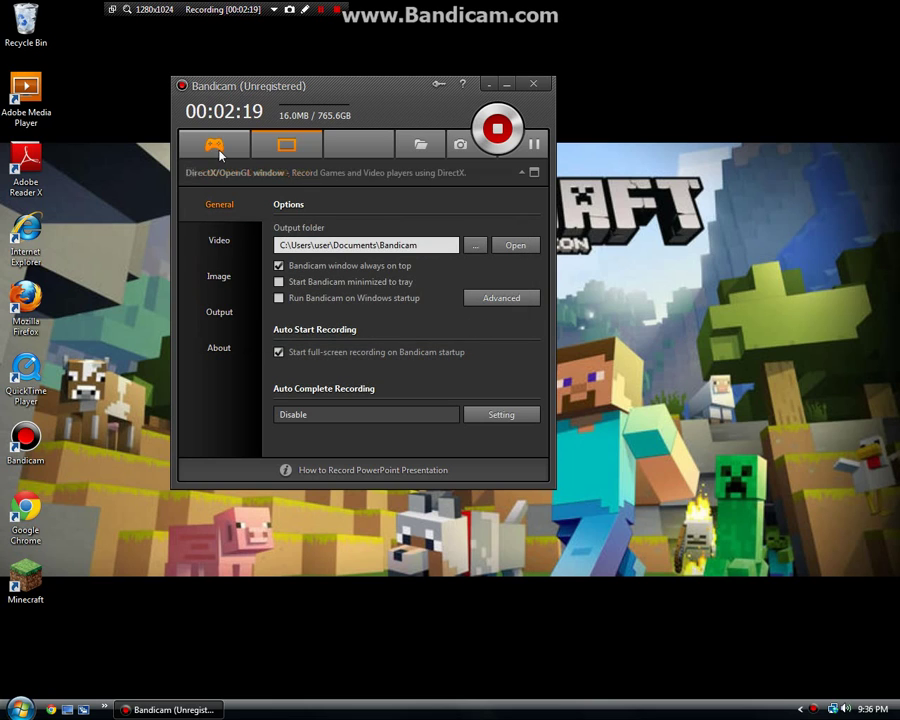
- View the Video and Image pages, cancel game mode again, then minimize and restore Bandicam
left_click(232, 246)
left_click(232, 277)
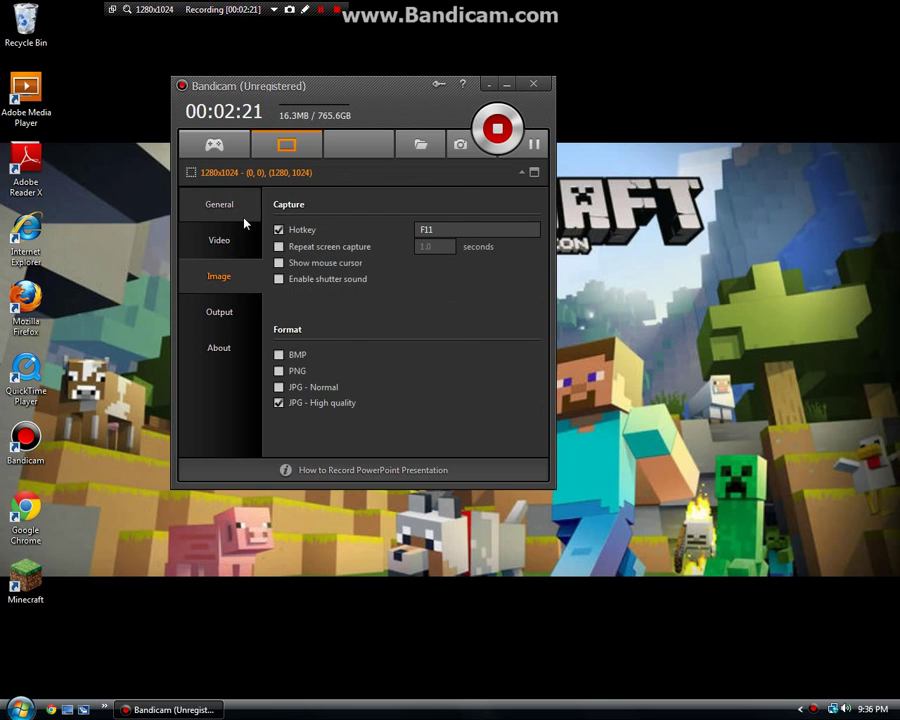
left_click(205, 206)
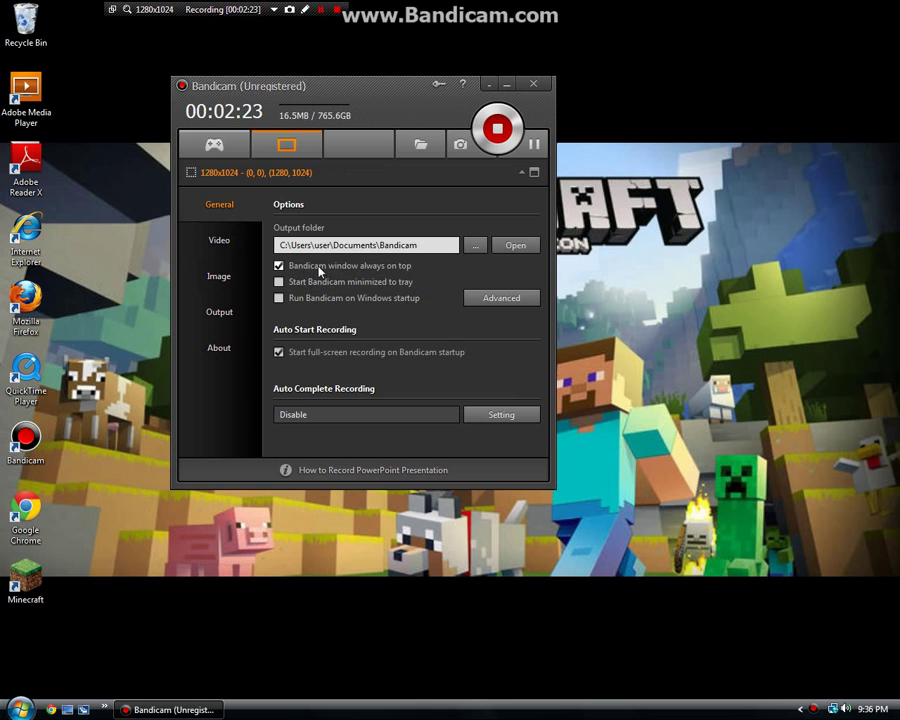
left_click(200, 158)
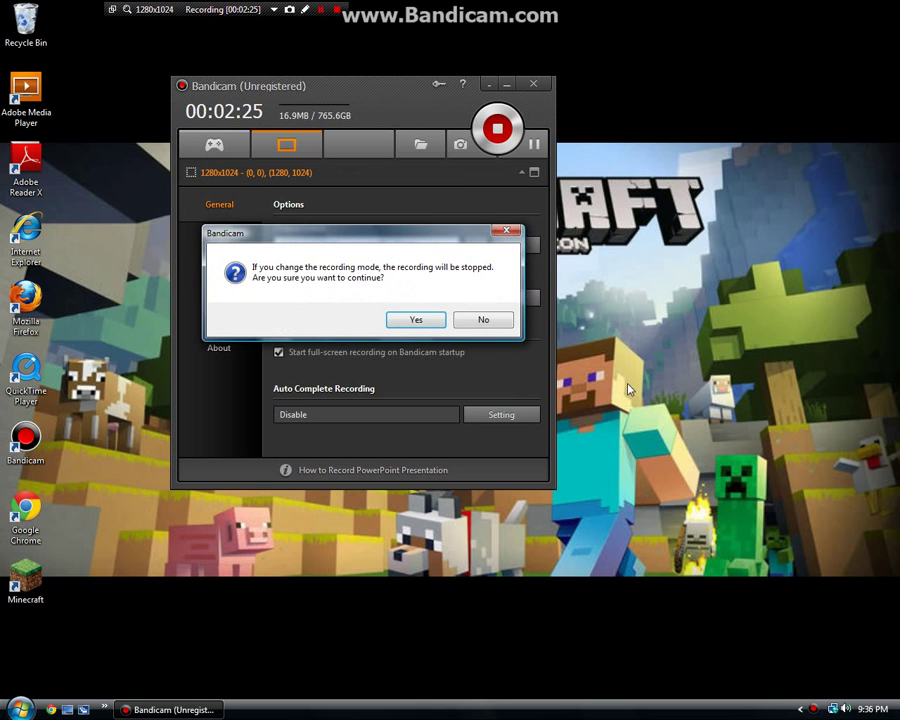
left_click(483, 319)
left_click(507, 86)
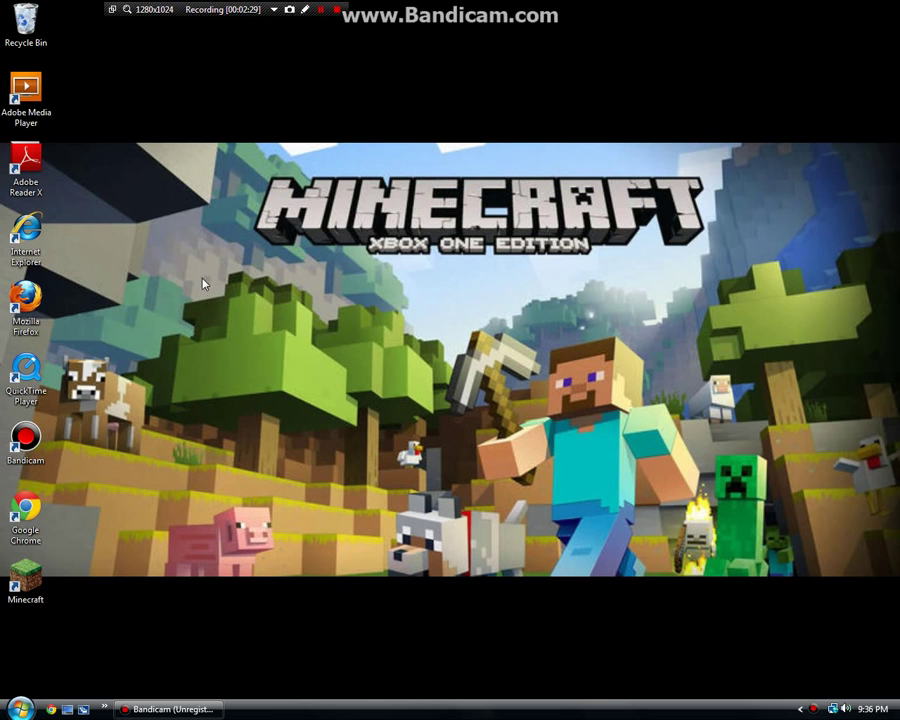
left_click(190, 709)
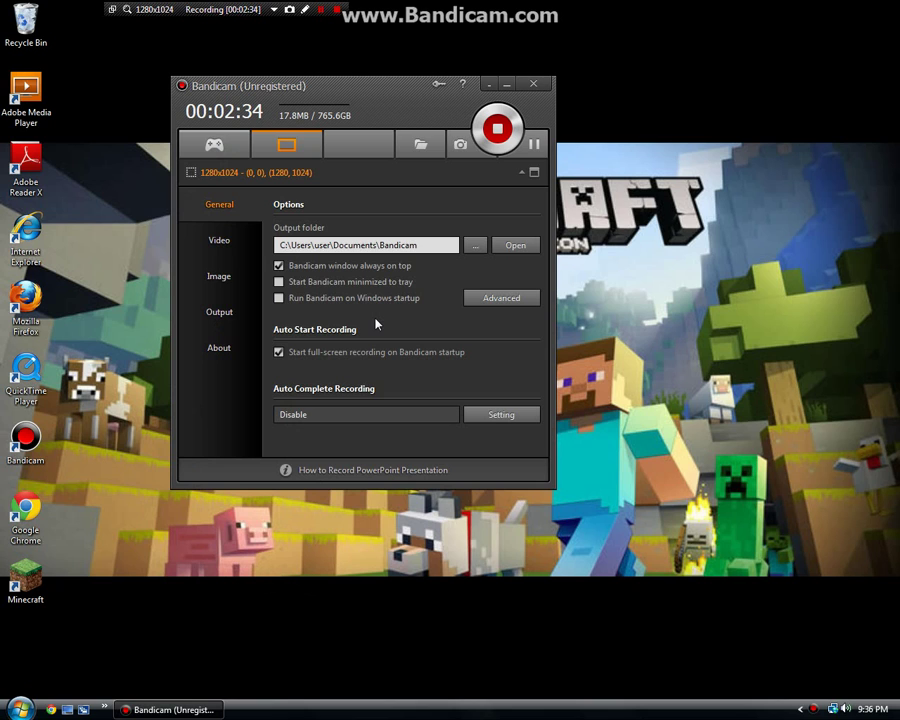
- Enable 'Add logo to video' on the Logo tab at opacity 50 and confirm both dialogs
left_click(500, 297)
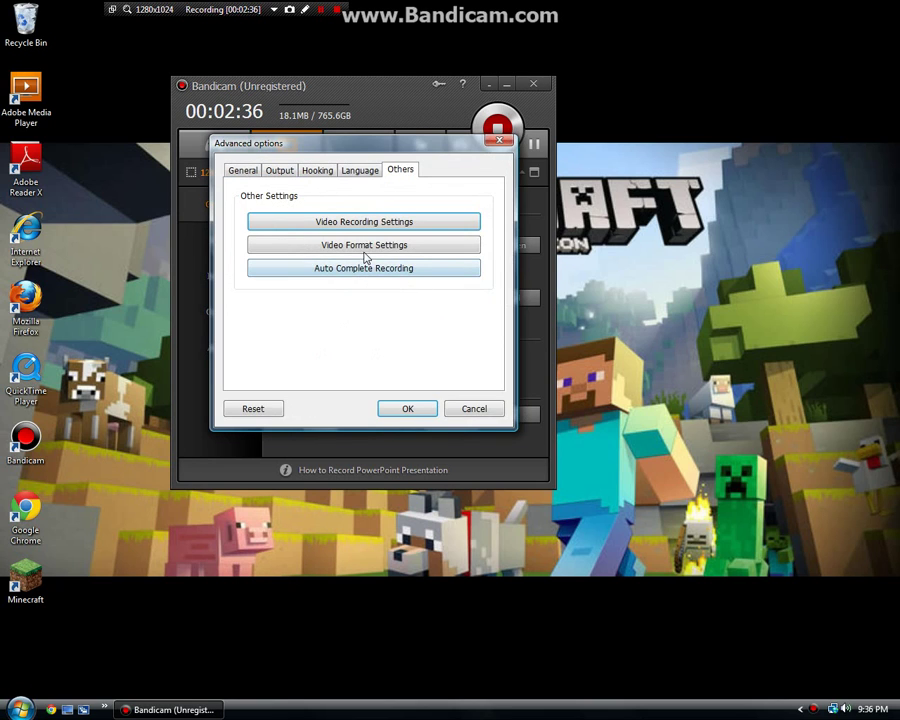
left_click(360, 222)
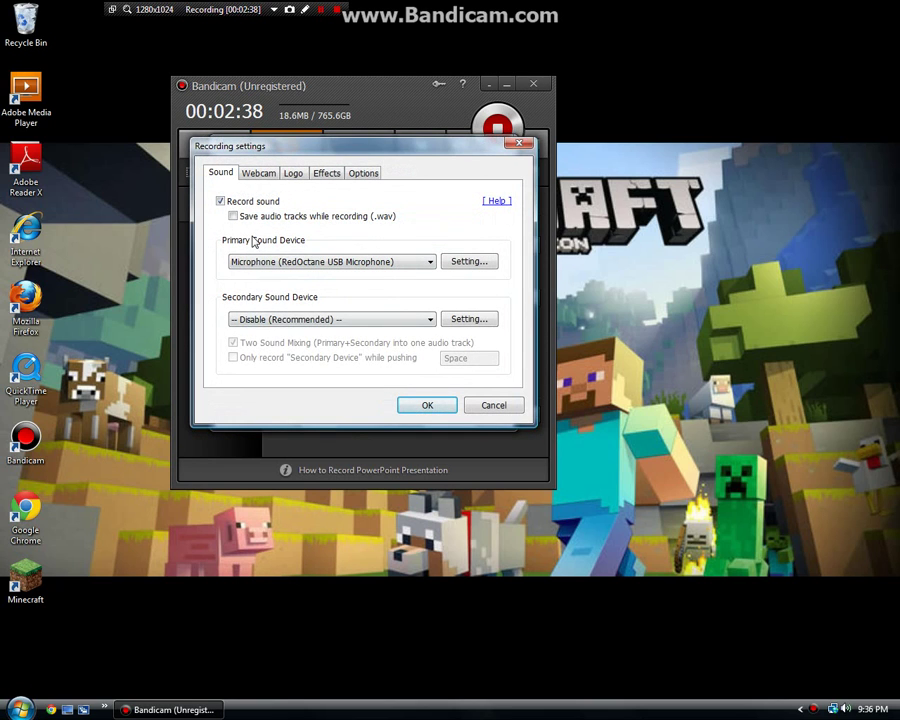
left_click(293, 173)
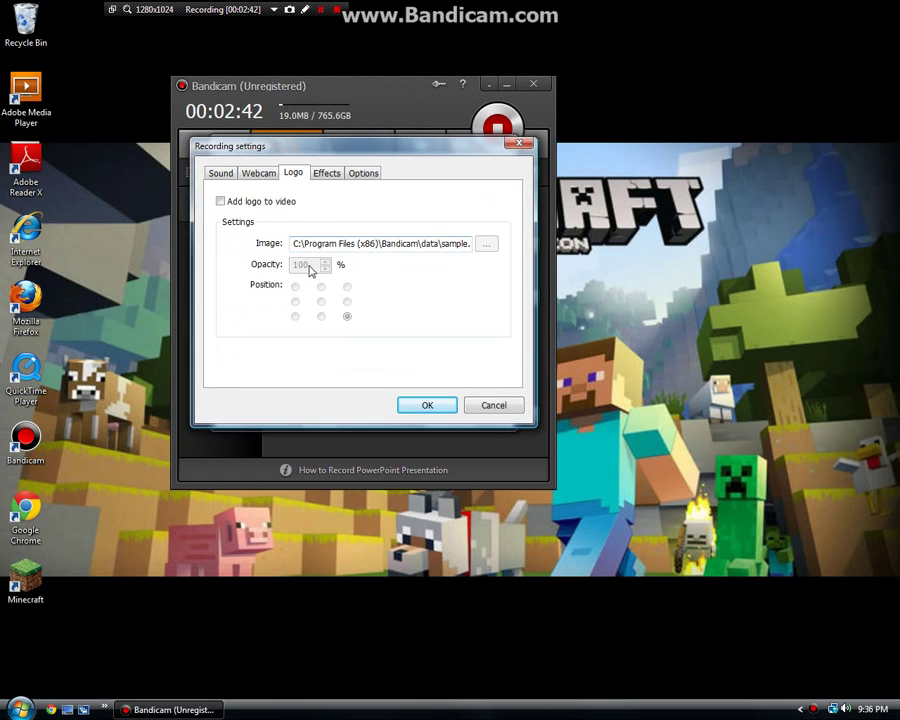
left_click(222, 202)
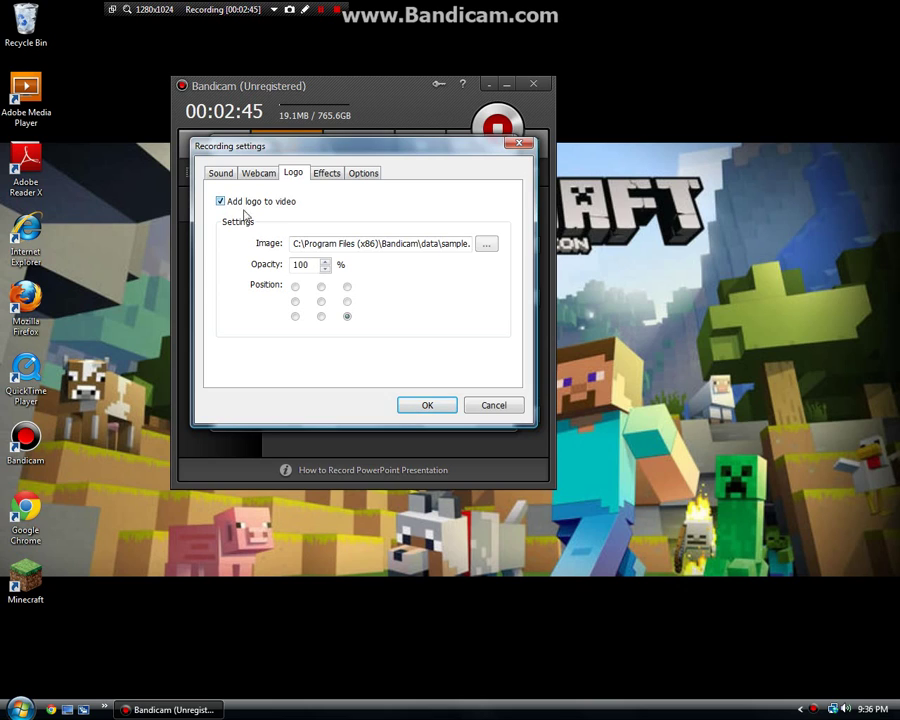
left_click(323, 261)
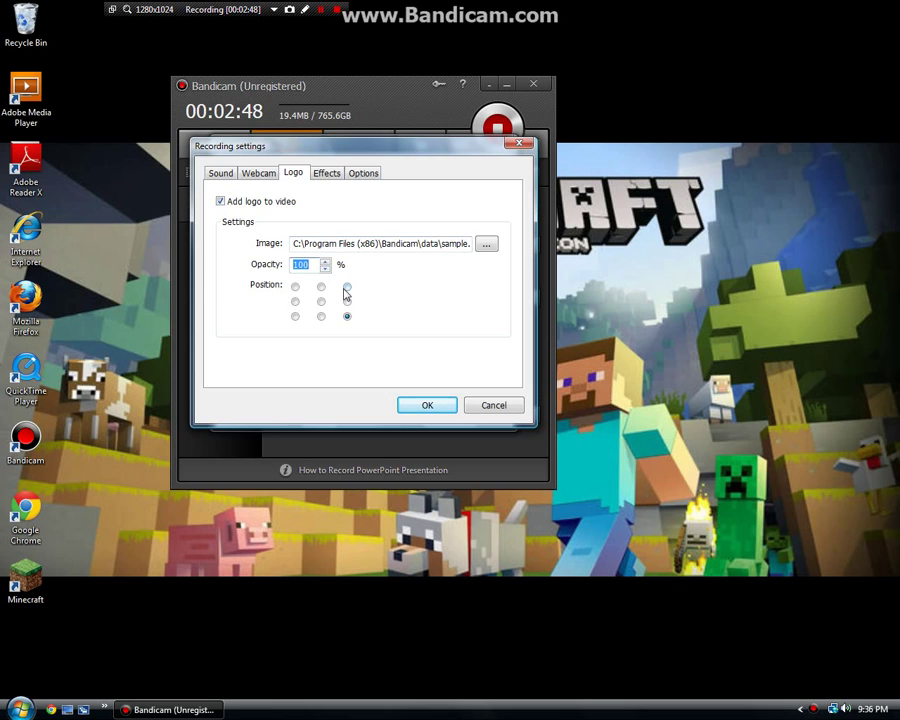
key("BackSpace")
type("50")
left_click(426, 406)
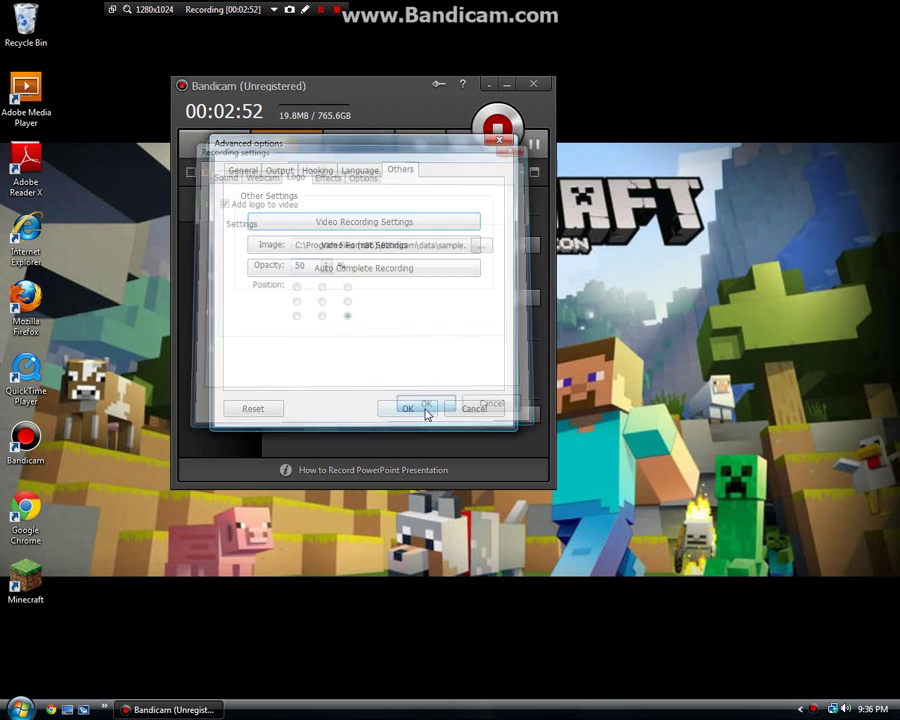
left_click(412, 408)
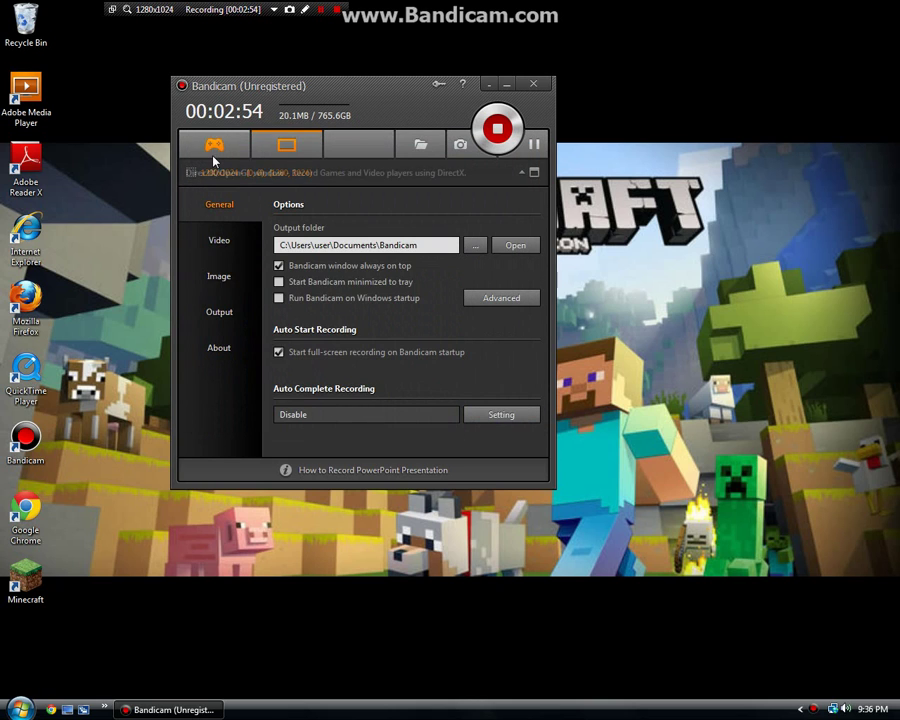
- Cancel the switch to game recording mode and minimize the Bandicam window
left_click(213, 156)
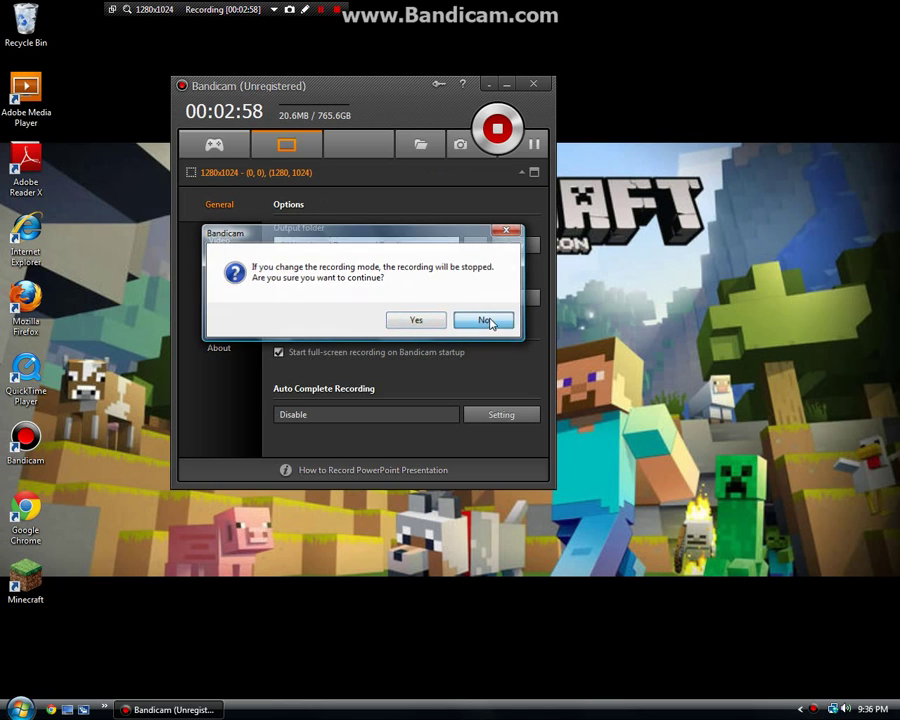
left_click(485, 320)
left_click(507, 85)
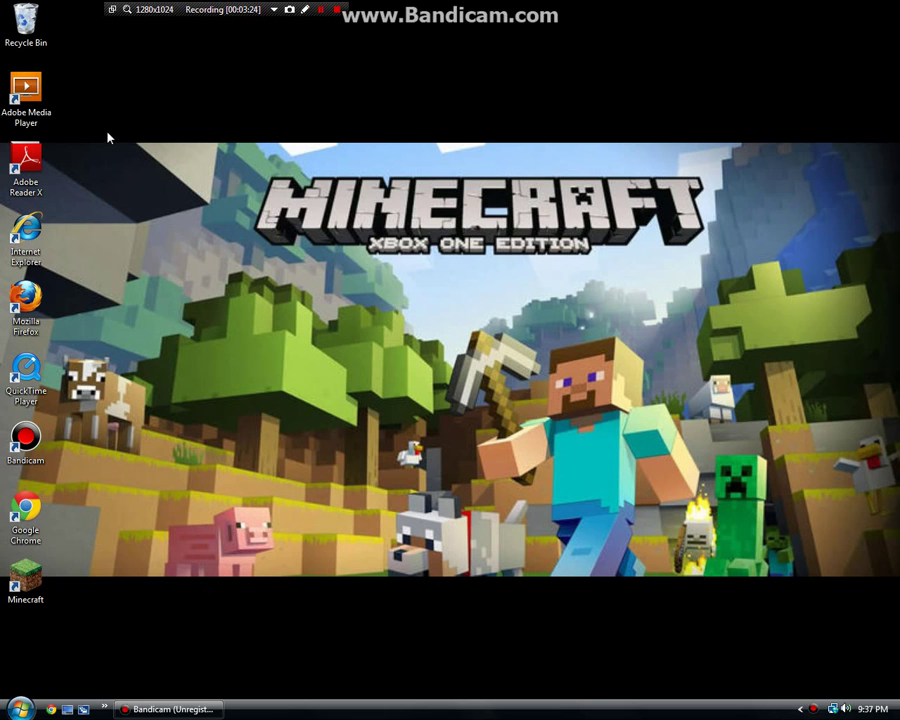
- Restore the Bandicam recorder window from the taskbar
left_click_drag(92, 115, 757, 572)
left_click_drag(522, 317, 247, 316)
mouse_move(167, 709)
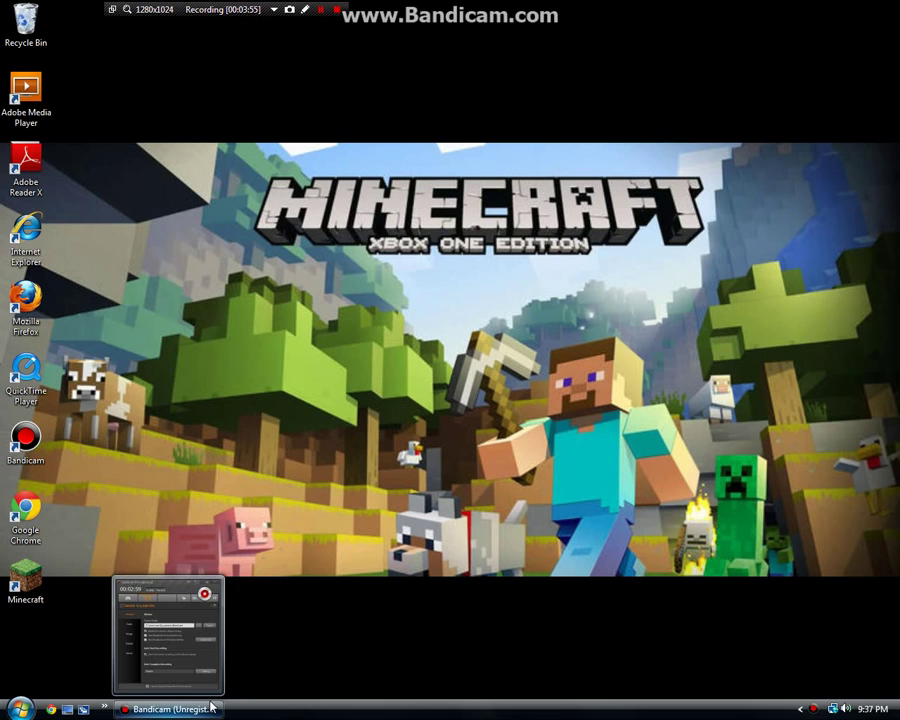
left_click(212, 707)
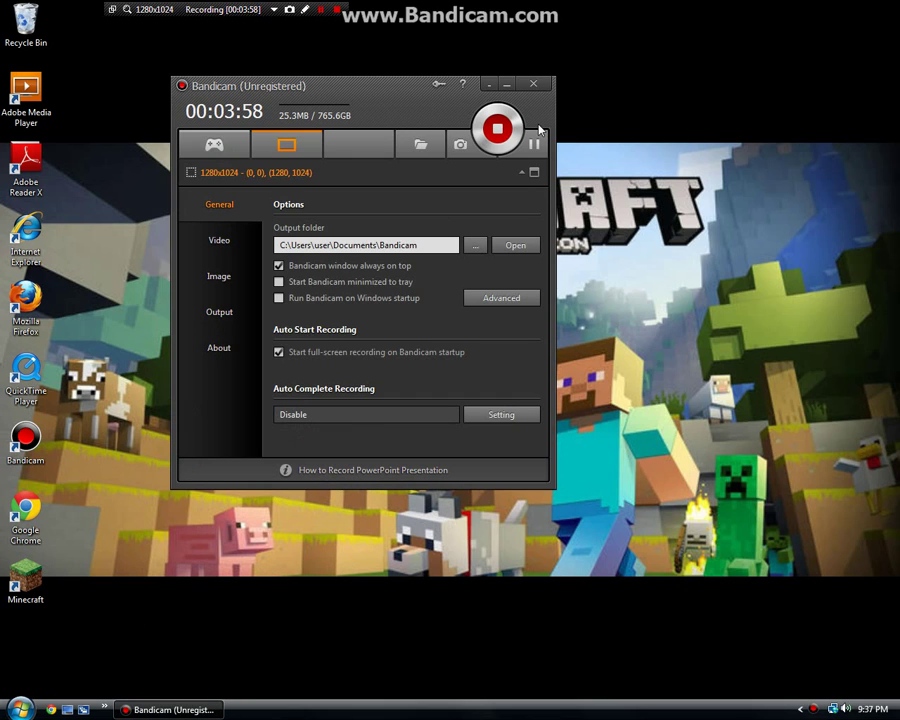